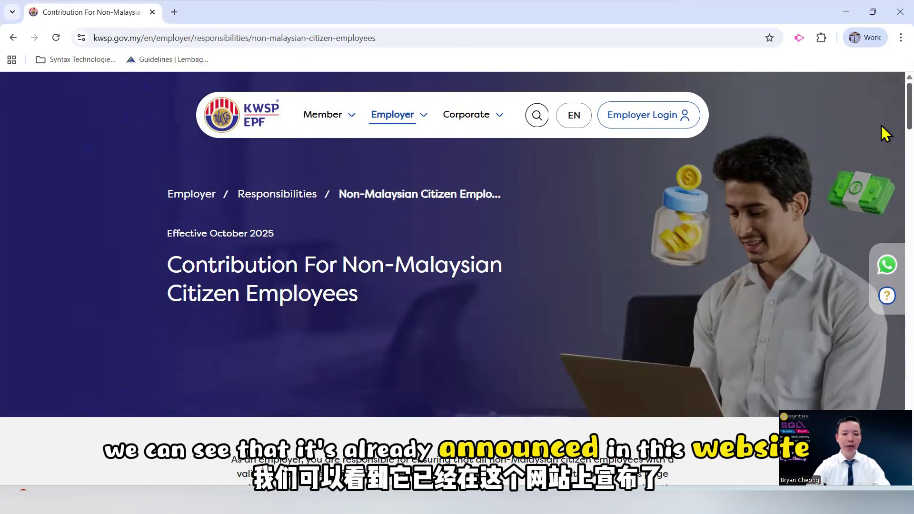
Scroll the KWSP page down to the Contribution Rate section showing 2% employer and 2% employee shares
{"action": "scroll", "coordinate": [884, 176], "scroll_direction": "down", "scroll_amount": 10}
{"action": "scroll", "coordinate": [884, 190], "scroll_direction": "down", "scroll_amount": 3}
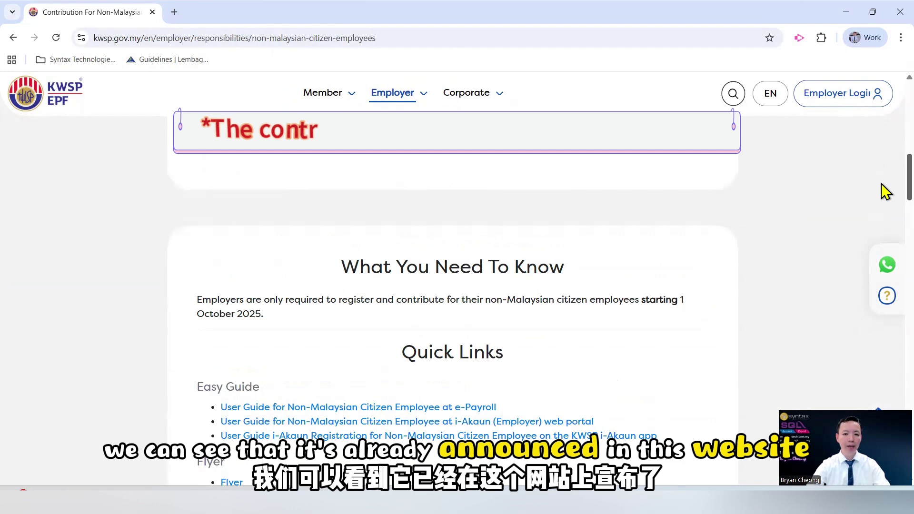
{"action": "scroll", "coordinate": [883, 190], "scroll_direction": "up", "scroll_amount": 2}
{"action": "scroll", "coordinate": [689, 271], "scroll_direction": "down", "scroll_amount": 1}
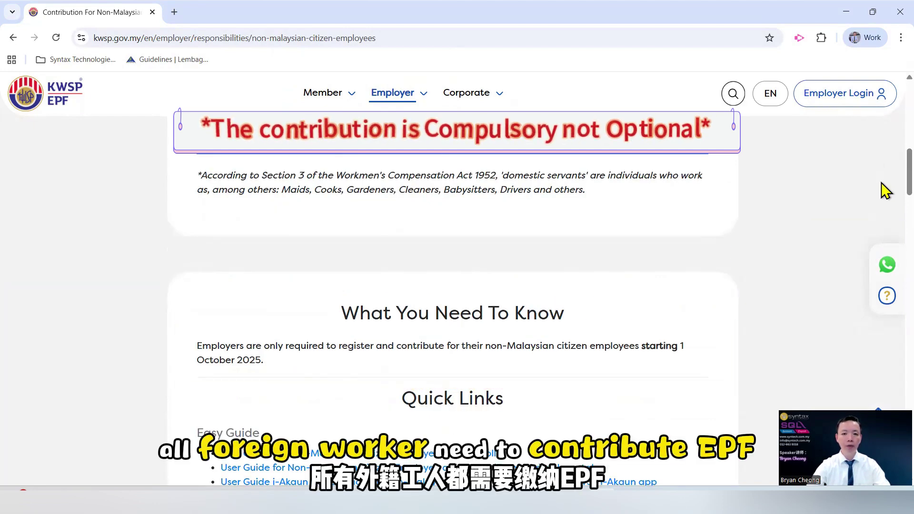
{"action": "scroll", "coordinate": [884, 210], "scroll_direction": "down", "scroll_amount": 8}
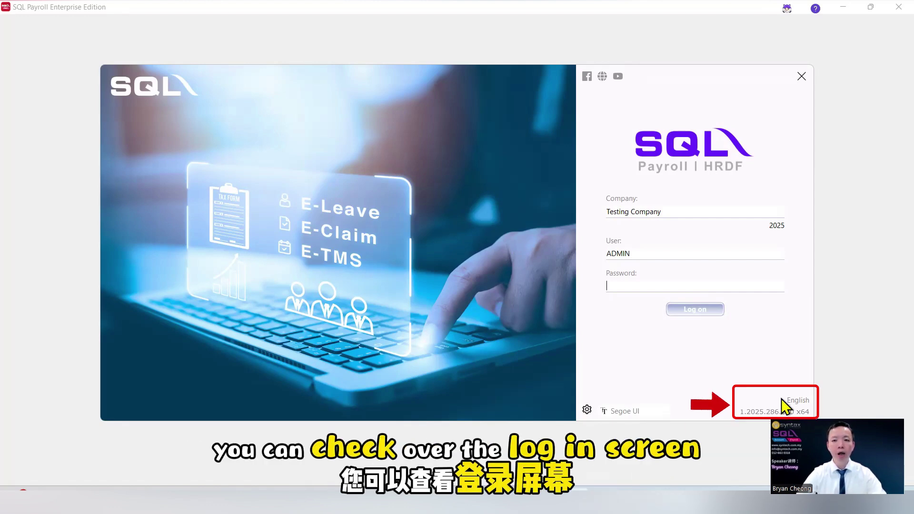
Enter the account password to log in to Testing Company [2025]
{"action": "type", "text": "ADM"}
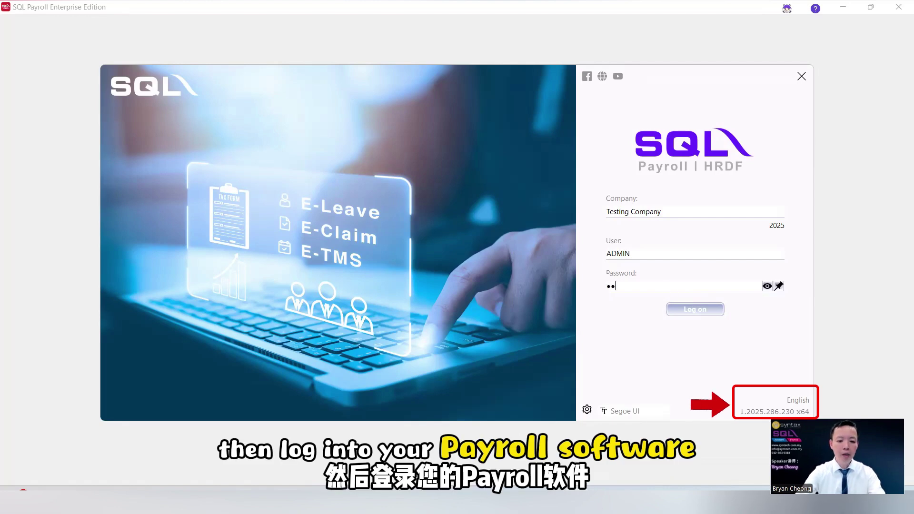
{"action": "key", "text": "Return"}
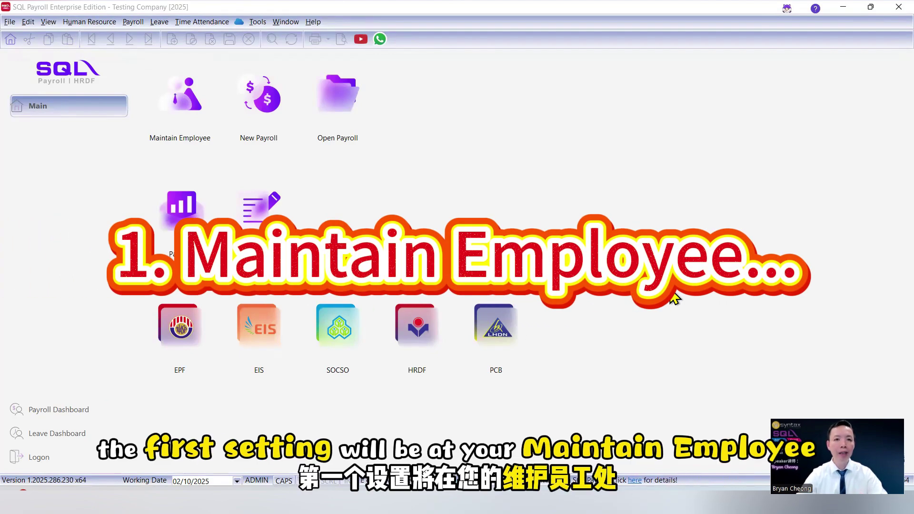
{"action": "left_click", "coordinate": [104, 22]}
{"action": "left_click", "coordinate": [110, 38]}
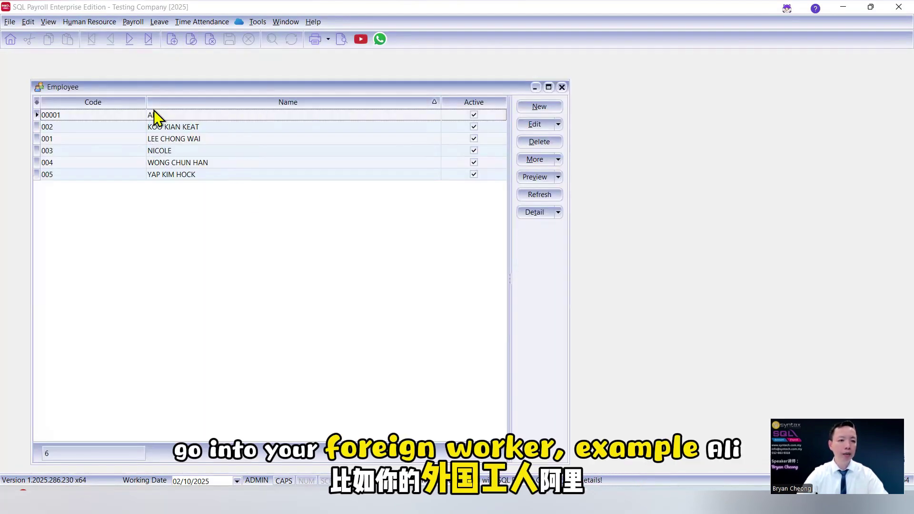
{"action": "double_click", "coordinate": [162, 116]}
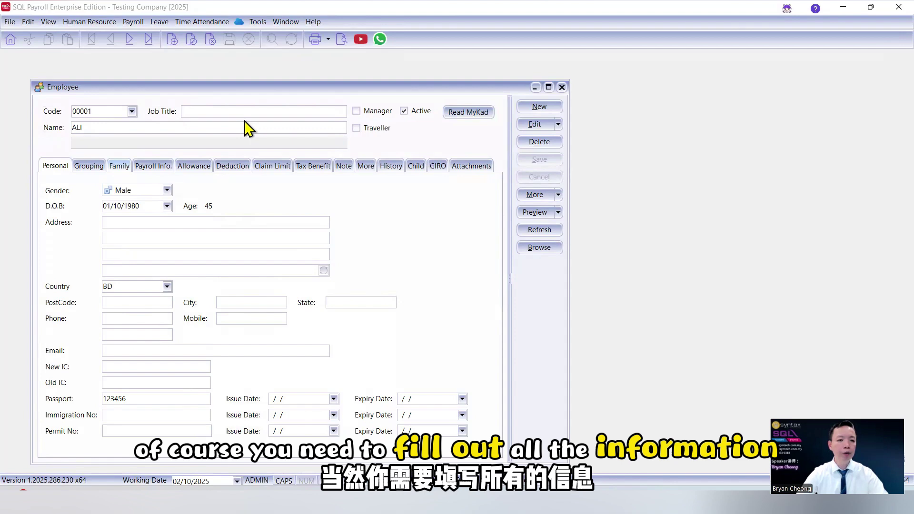
{"action": "left_click", "coordinate": [89, 166]}
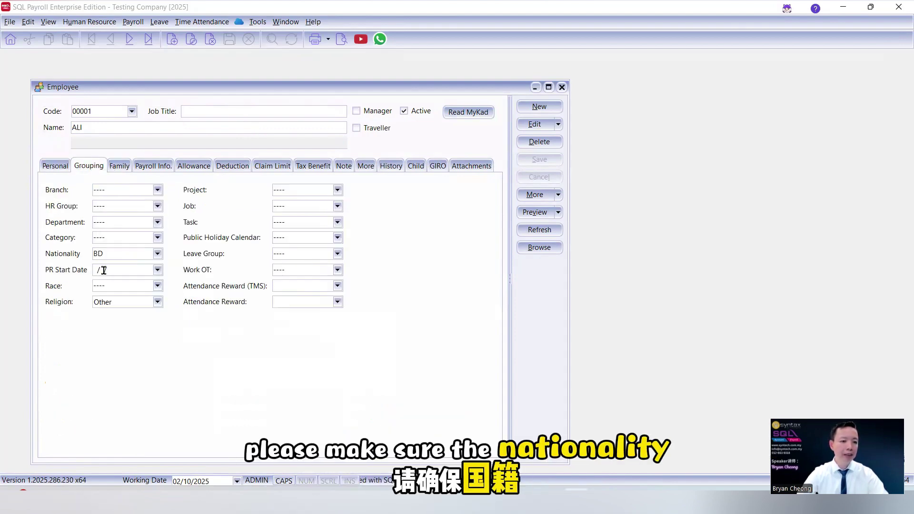
{"action": "left_click", "coordinate": [157, 254]}
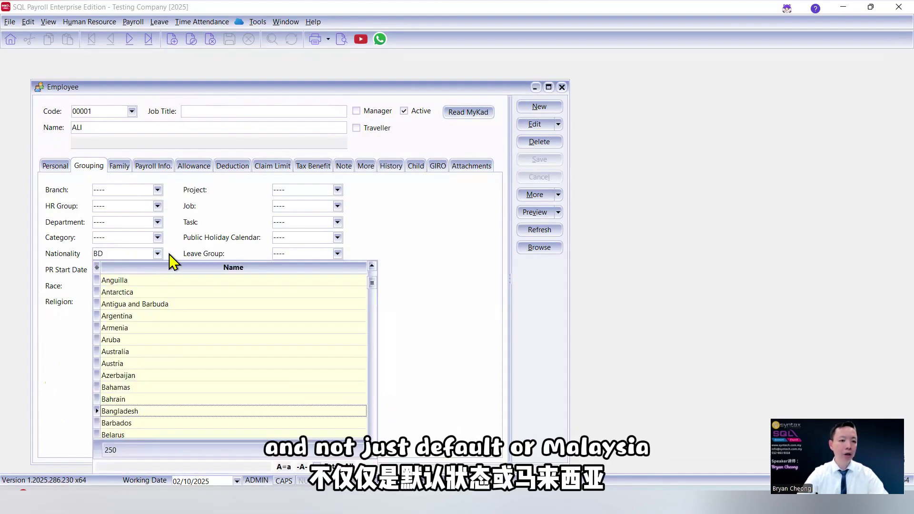
{"action": "left_click", "coordinate": [170, 253]}
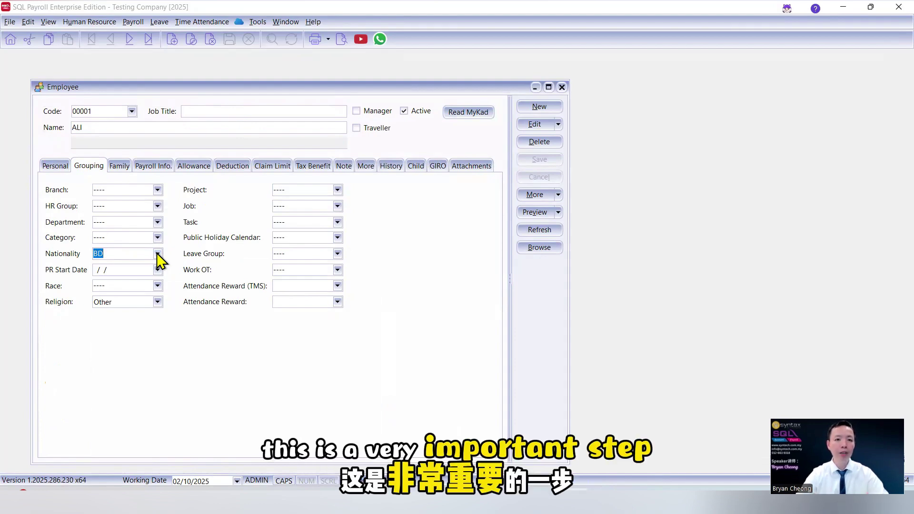
{"action": "left_click", "coordinate": [565, 88]}
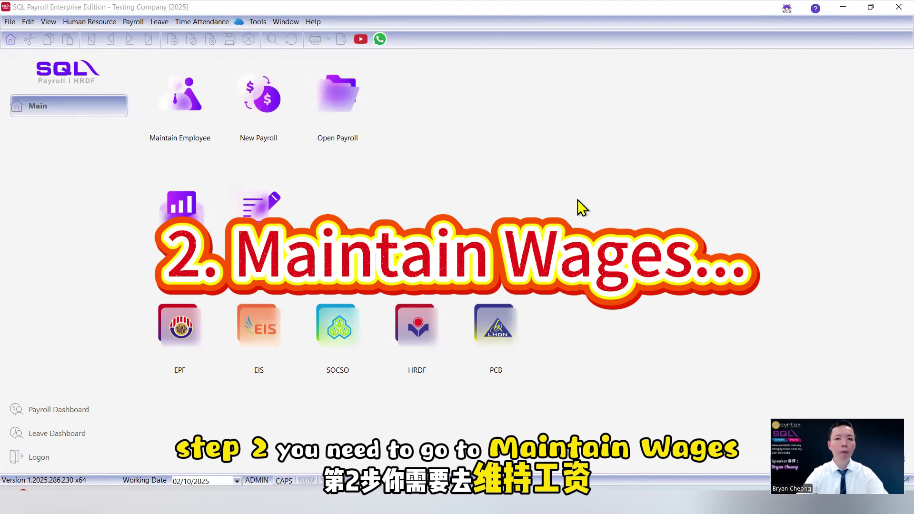
{"action": "left_click", "coordinate": [140, 23]}
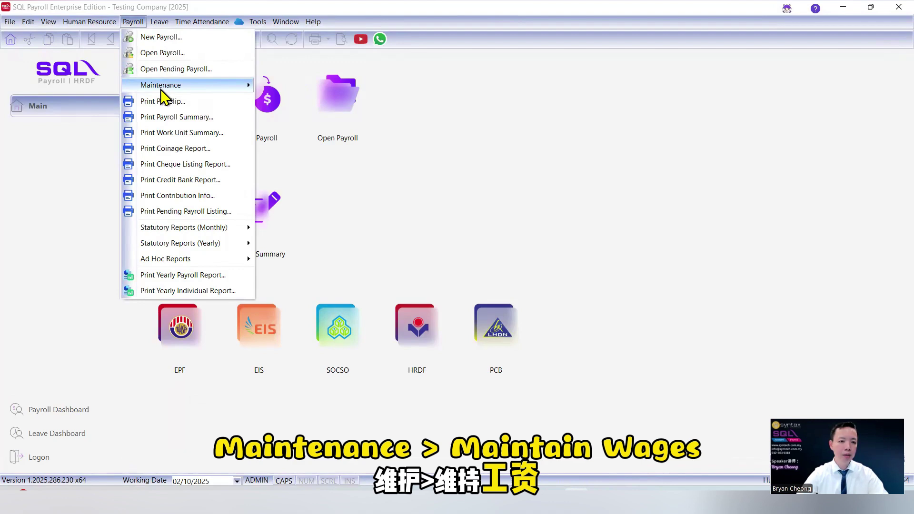
{"action": "mouse_move", "coordinate": [198, 87]}
{"action": "left_click", "coordinate": [279, 89]}
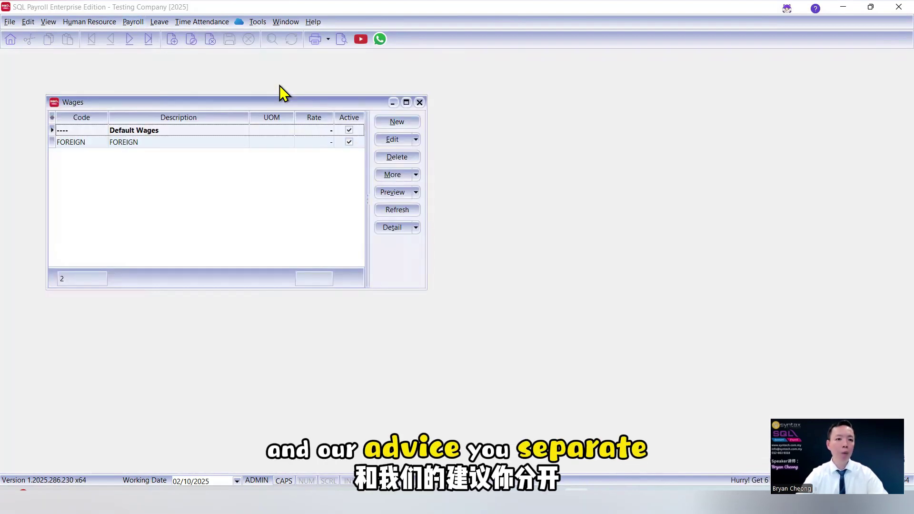
{"action": "double_click", "coordinate": [122, 144]}
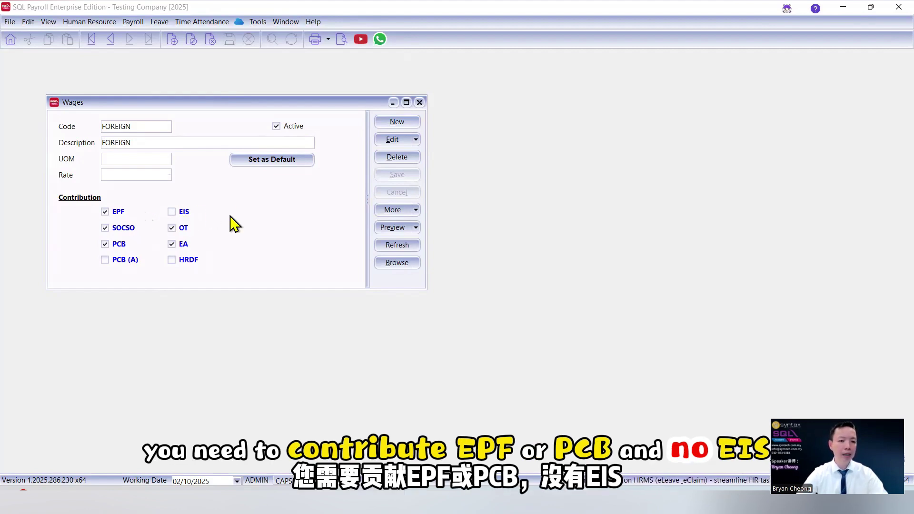
{"action": "left_click", "coordinate": [420, 103]}
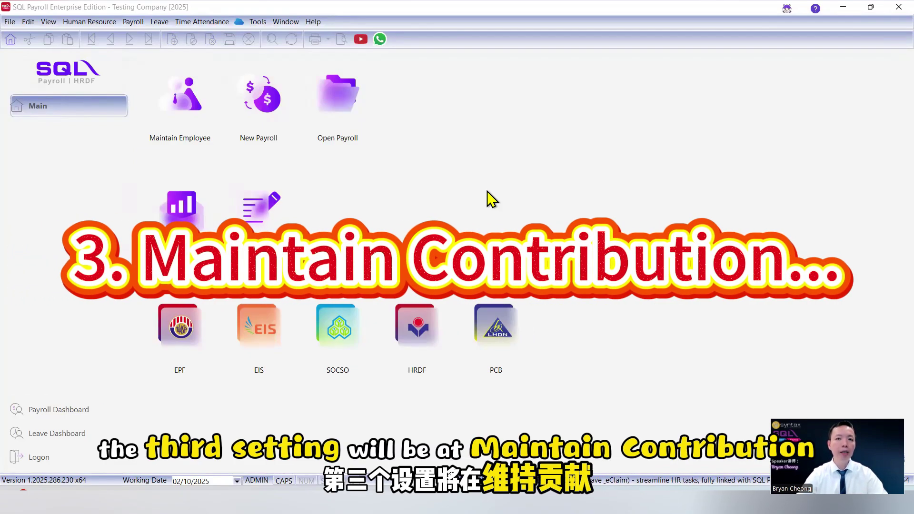
Check that the FOREIGN contribution's employee and employer EPF rates are both A (auto), then close Maintain Contribution
{"action": "left_click", "coordinate": [133, 22]}
{"action": "mouse_move", "coordinate": [175, 89]}
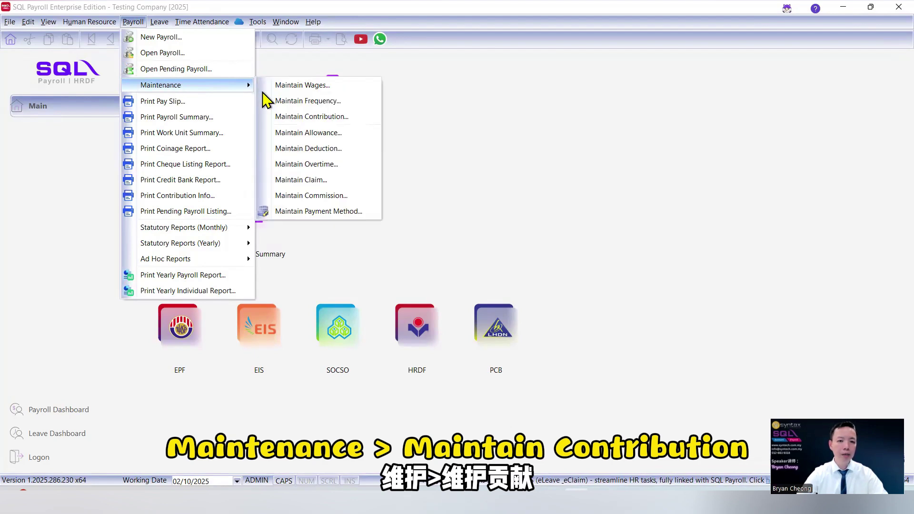
{"action": "left_click", "coordinate": [289, 122]}
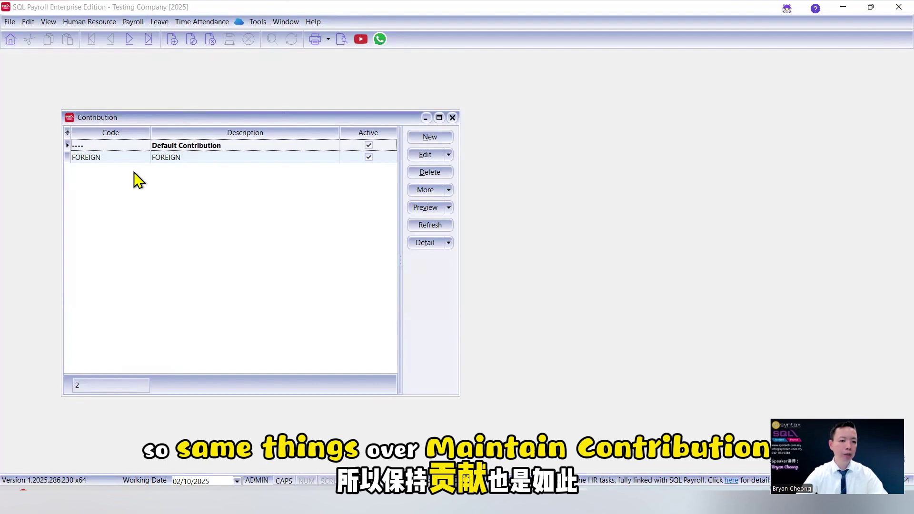
{"action": "left_click", "coordinate": [115, 160]}
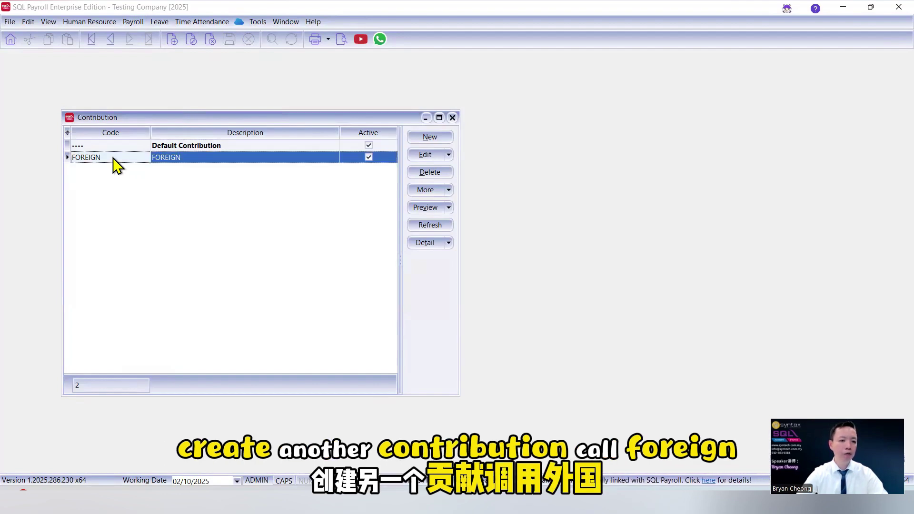
{"action": "double_click", "coordinate": [113, 159]}
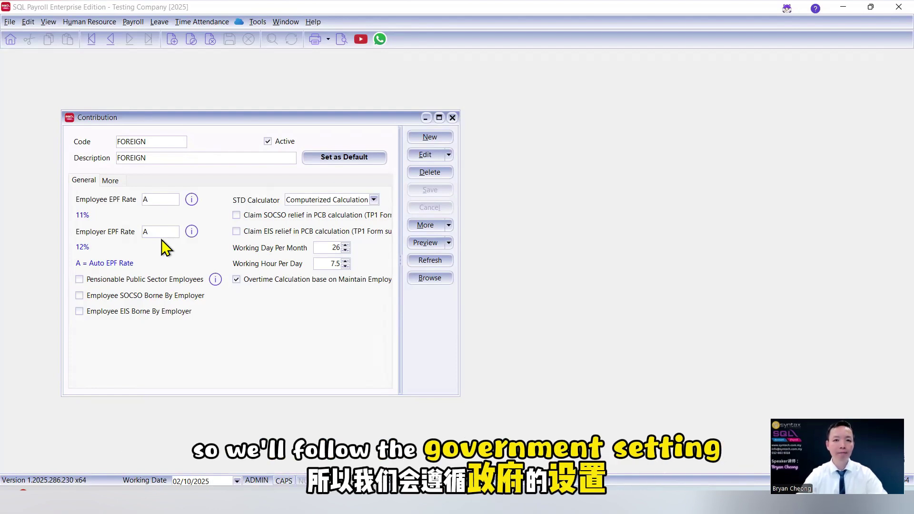
{"action": "left_click", "coordinate": [453, 117]}
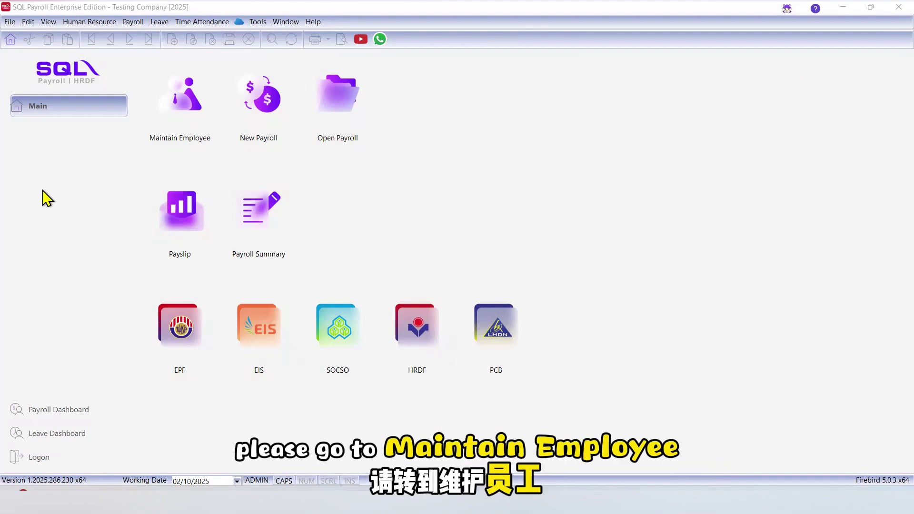
Verify ALI's grouping nationality, and that wages type and contribution are both FOREIGN, then close the record
{"action": "left_click", "coordinate": [193, 111]}
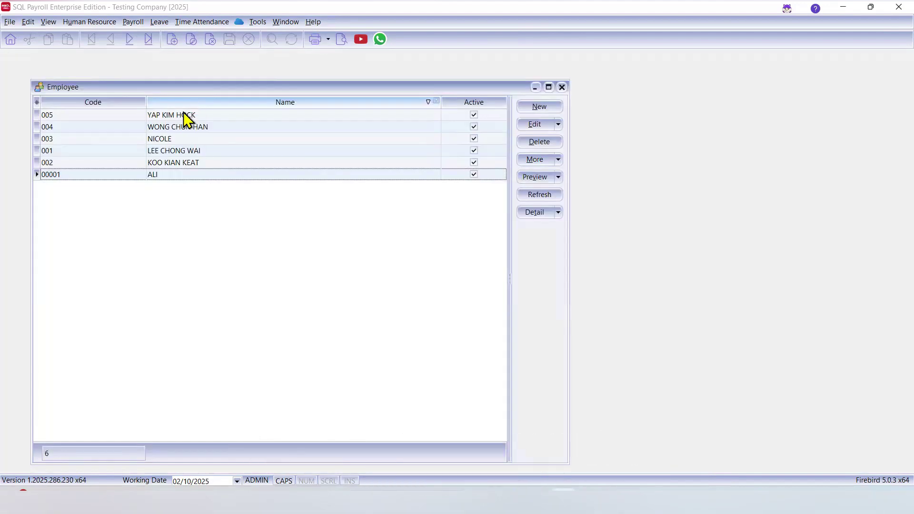
{"action": "double_click", "coordinate": [154, 178]}
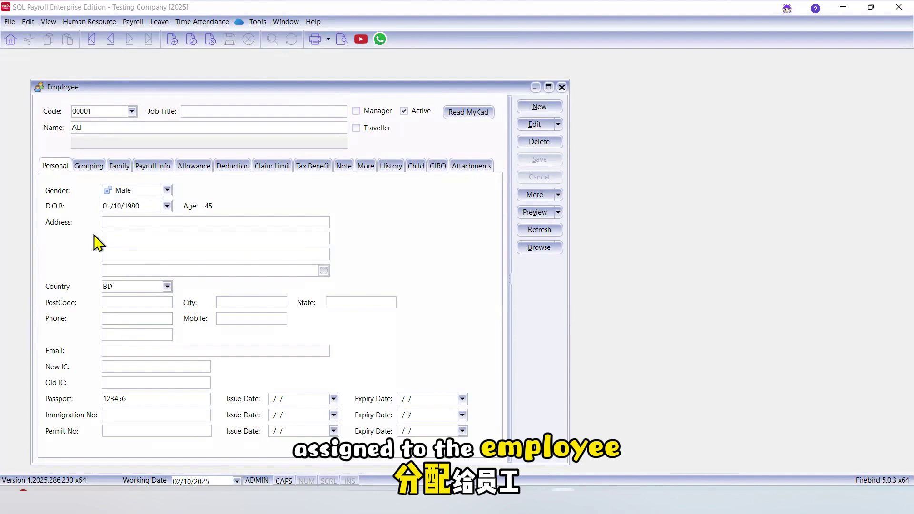
{"action": "left_click", "coordinate": [85, 170]}
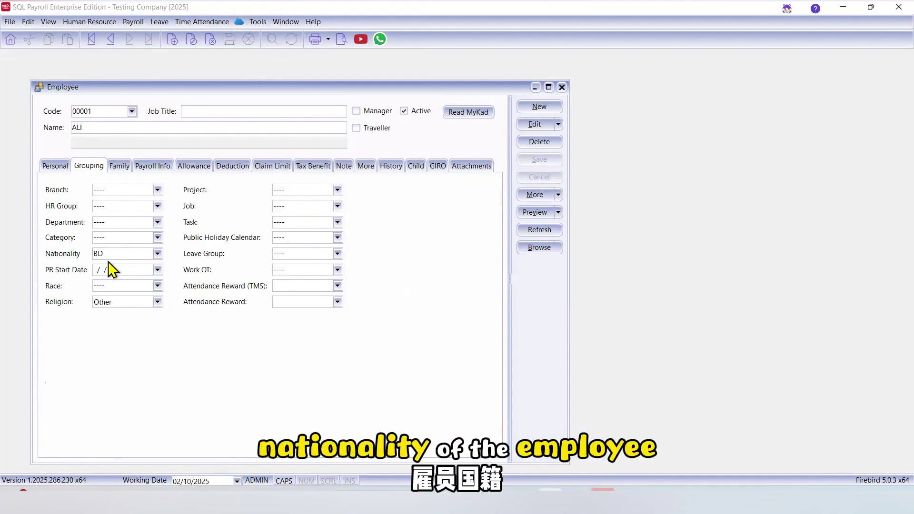
{"action": "left_click", "coordinate": [159, 172]}
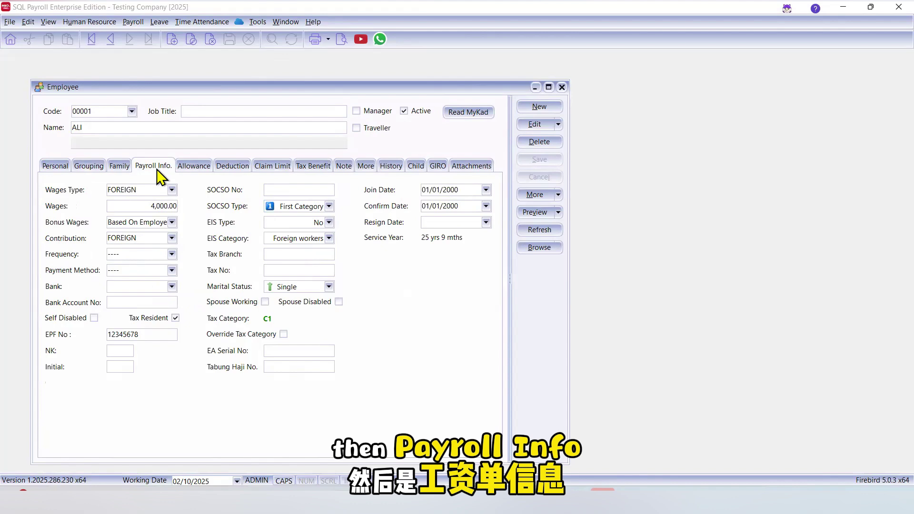
{"action": "left_click", "coordinate": [172, 190]}
{"action": "left_click", "coordinate": [124, 227]}
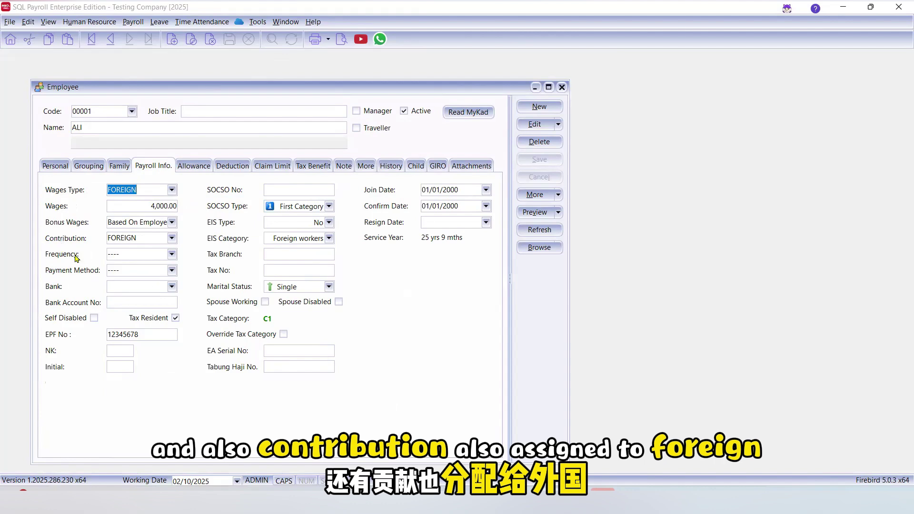
{"action": "left_click", "coordinate": [172, 238]}
{"action": "left_click", "coordinate": [171, 238]}
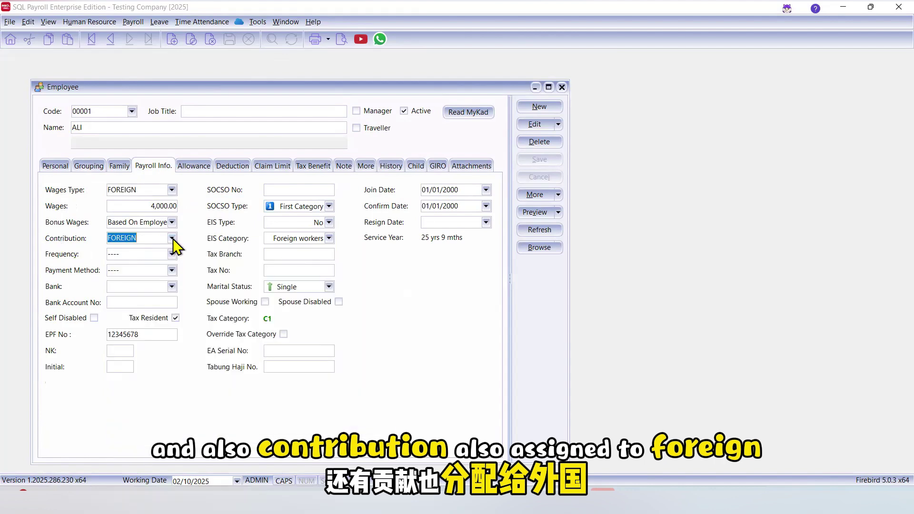
{"action": "left_click", "coordinate": [561, 87]}
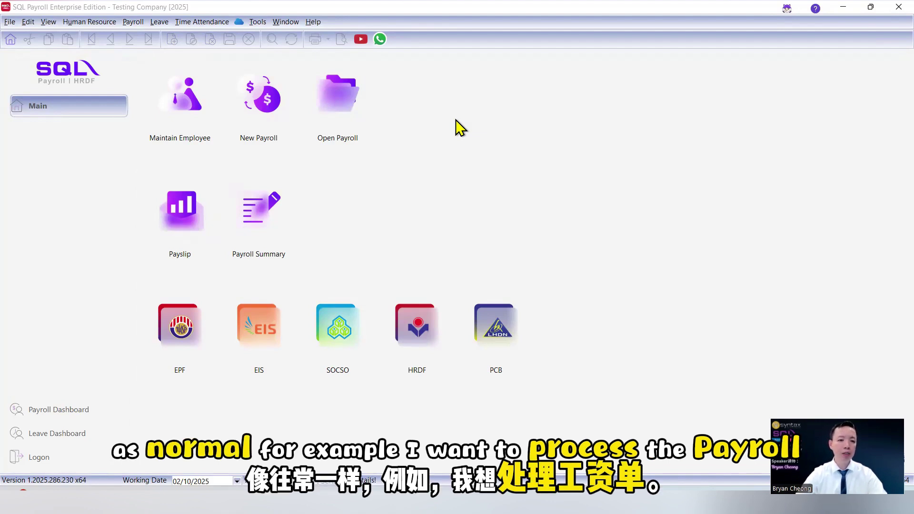
Process the Final payroll for 2025 month 10 and view ALI's 4,000.00 wages with 80.00 EPF and 3,900.25 net pay
{"action": "left_click", "coordinate": [268, 113]}
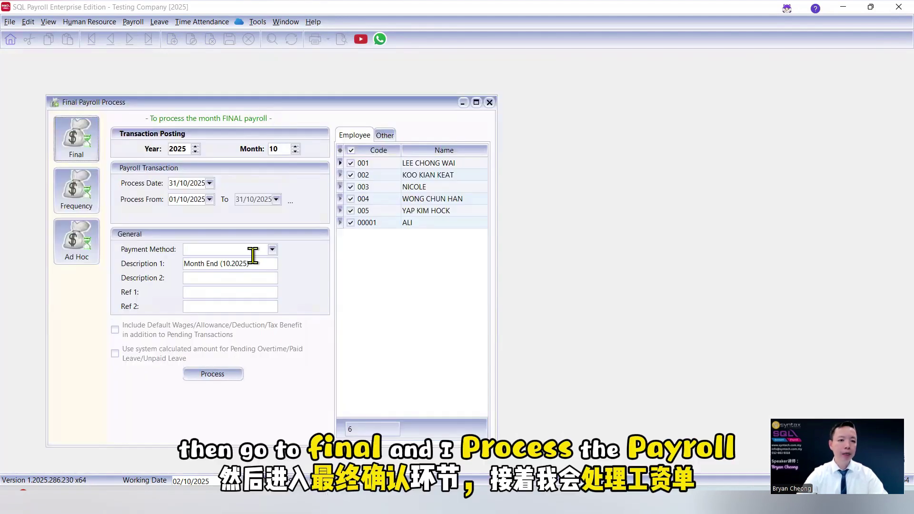
{"action": "left_click", "coordinate": [230, 375]}
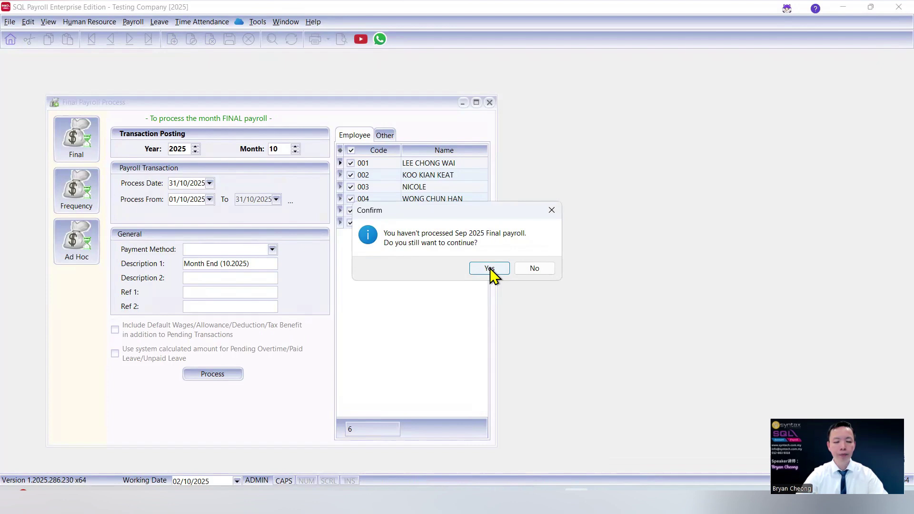
{"action": "left_click", "coordinate": [490, 268]}
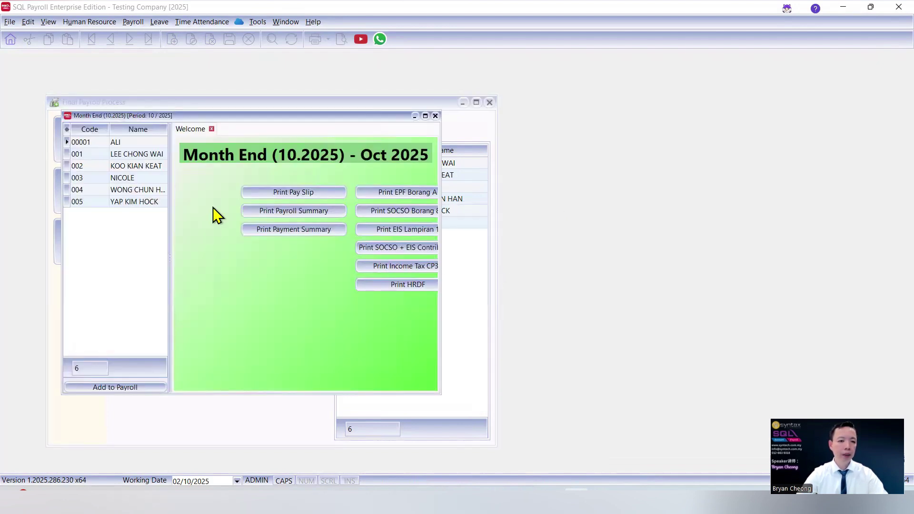
{"action": "left_click", "coordinate": [130, 141]}
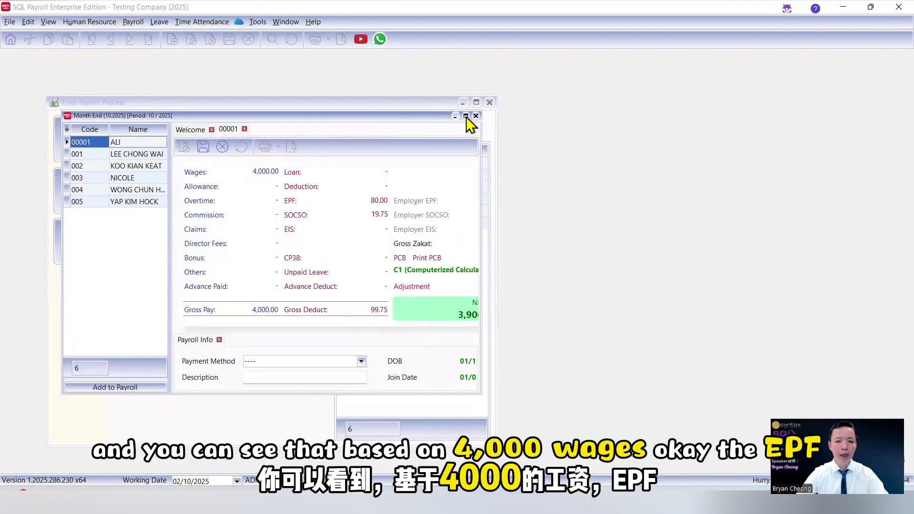
{"action": "left_click", "coordinate": [466, 116]}
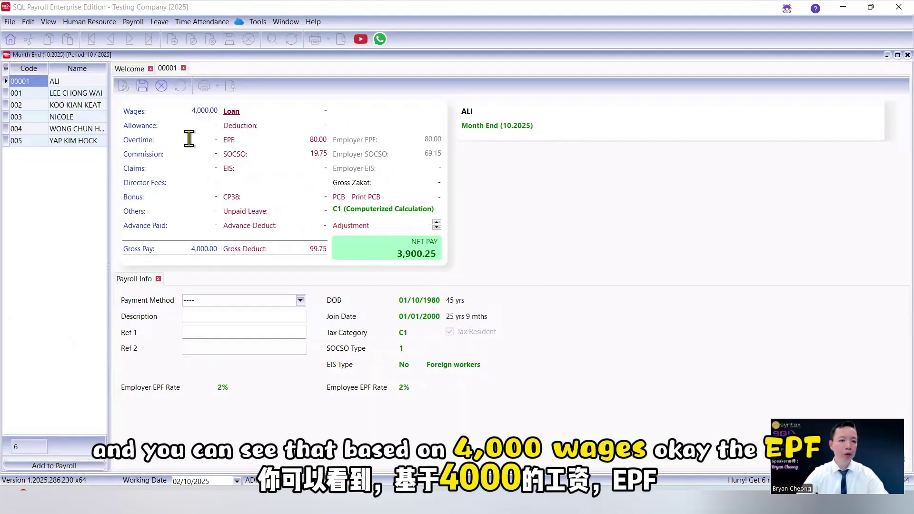